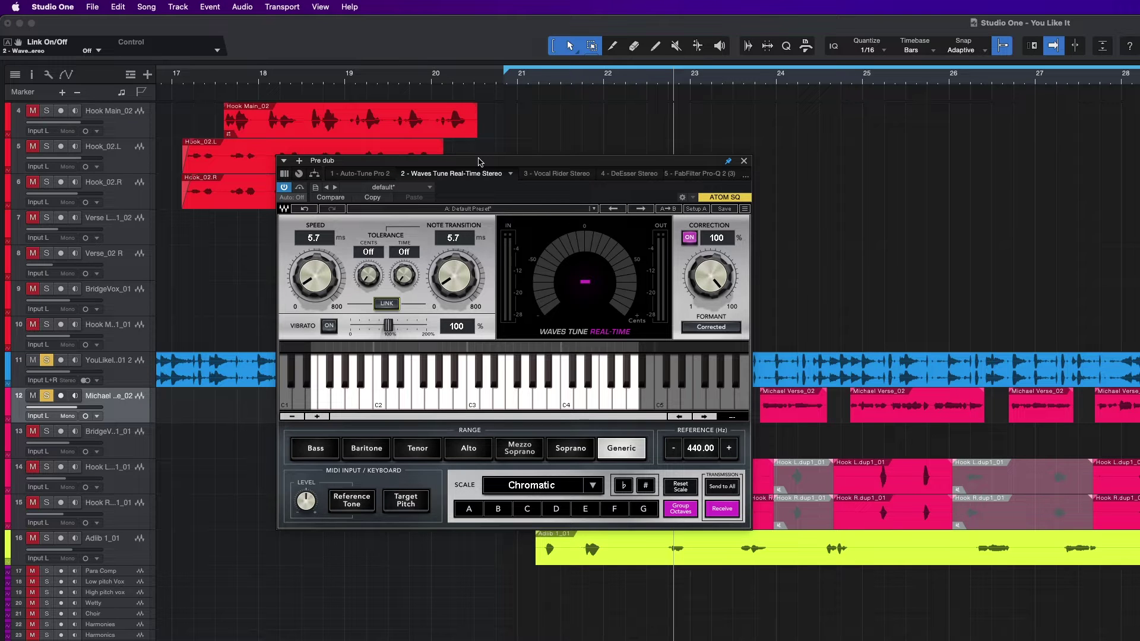
Step: Set Speed and Note Transition to 0.1 ms in Waves Tune Real-Time and link the two controls
{"action": "left_click_drag", "start_coordinate": [462, 161], "coordinate": [466, 161]}
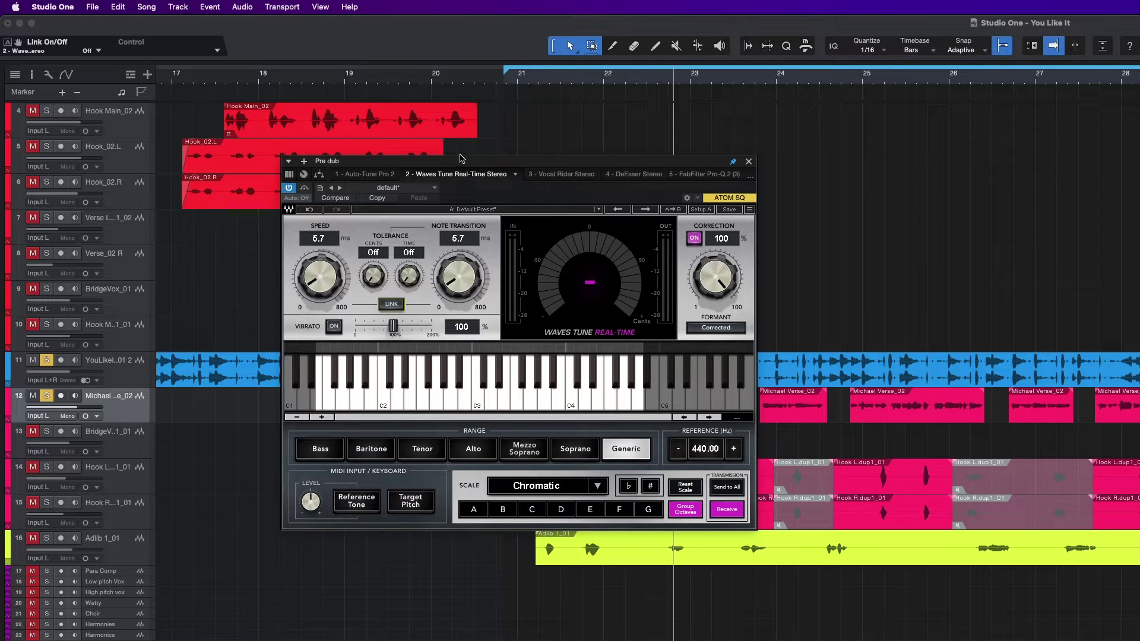
{"action": "left_click_drag", "start_coordinate": [315, 277], "coordinate": [315, 309]}
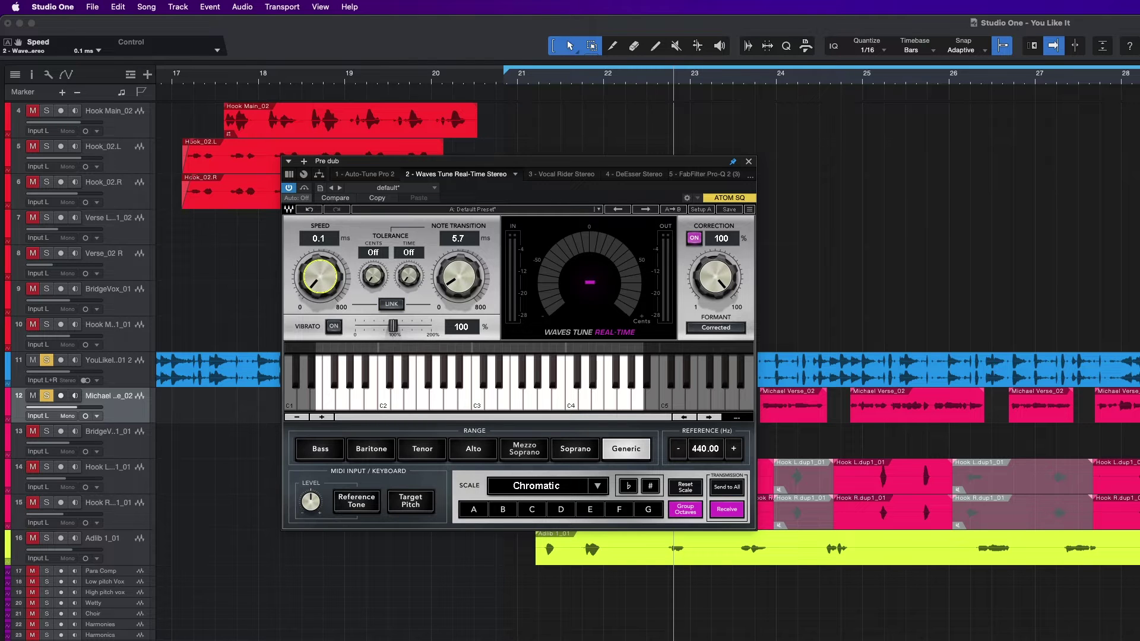
{"action": "left_click_drag", "start_coordinate": [459, 278], "coordinate": [459, 333]}
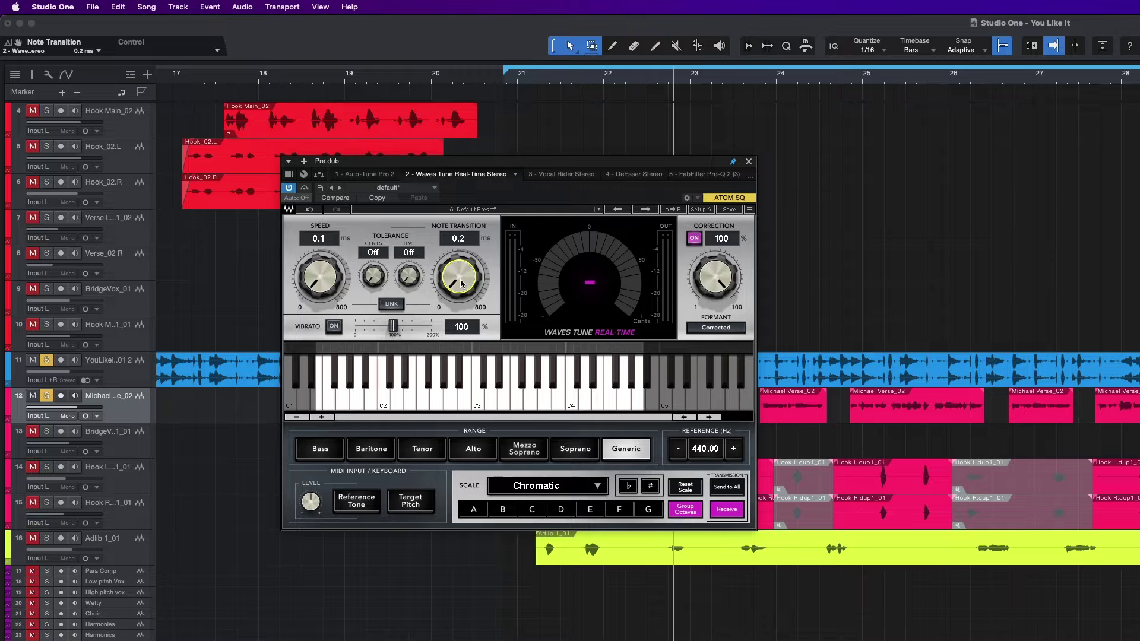
{"action": "left_click_drag", "start_coordinate": [316, 297], "coordinate": [323, 259]}
{"action": "left_click_drag", "start_coordinate": [461, 287], "coordinate": [453, 272]}
{"action": "left_click", "coordinate": [391, 304]}
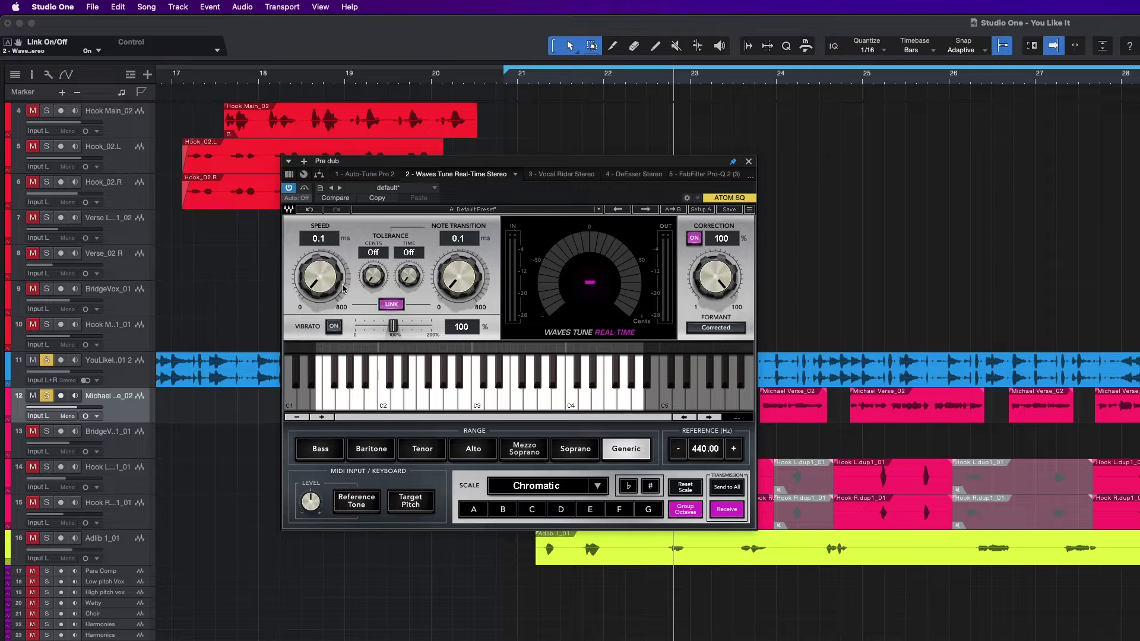
{"action": "mouse_move", "coordinate": [320, 278]}
{"action": "left_mouse_down"}
{"action": "mouse_move", "coordinate": [320, 261]}
{"action": "mouse_move", "coordinate": [309, 282]}
{"action": "left_mouse_up"}
Step: Toggle the Vibrato option on and off, and switch Correction off and back on at 100%
{"action": "left_click", "coordinate": [333, 327]}
{"action": "left_click", "coordinate": [333, 327]}
{"action": "left_click", "coordinate": [334, 327]}
{"action": "left_click", "coordinate": [333, 327]}
{"action": "left_click_drag", "start_coordinate": [716, 284], "coordinate": [715, 283]}
{"action": "mouse_move", "coordinate": [719, 285]}
{"action": "left_mouse_down"}
{"action": "mouse_move", "coordinate": [718, 319]}
{"action": "mouse_move", "coordinate": [719, 285]}
{"action": "left_mouse_up"}
{"action": "left_click", "coordinate": [695, 238]}
{"action": "left_click", "coordinate": [695, 238]}
Step: Try each vocal range from Bass through Soprano and return the range to Generic
{"action": "left_click", "coordinate": [324, 454]}
{"action": "left_click", "coordinate": [367, 449]}
{"action": "left_click", "coordinate": [424, 454]}
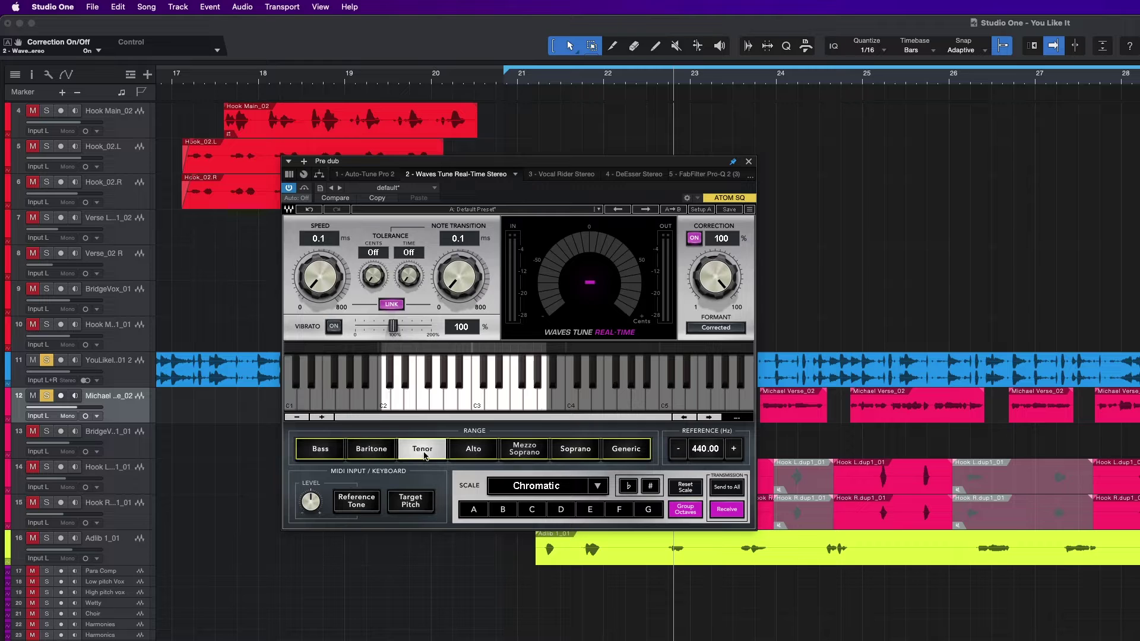
{"action": "left_click", "coordinate": [475, 452]}
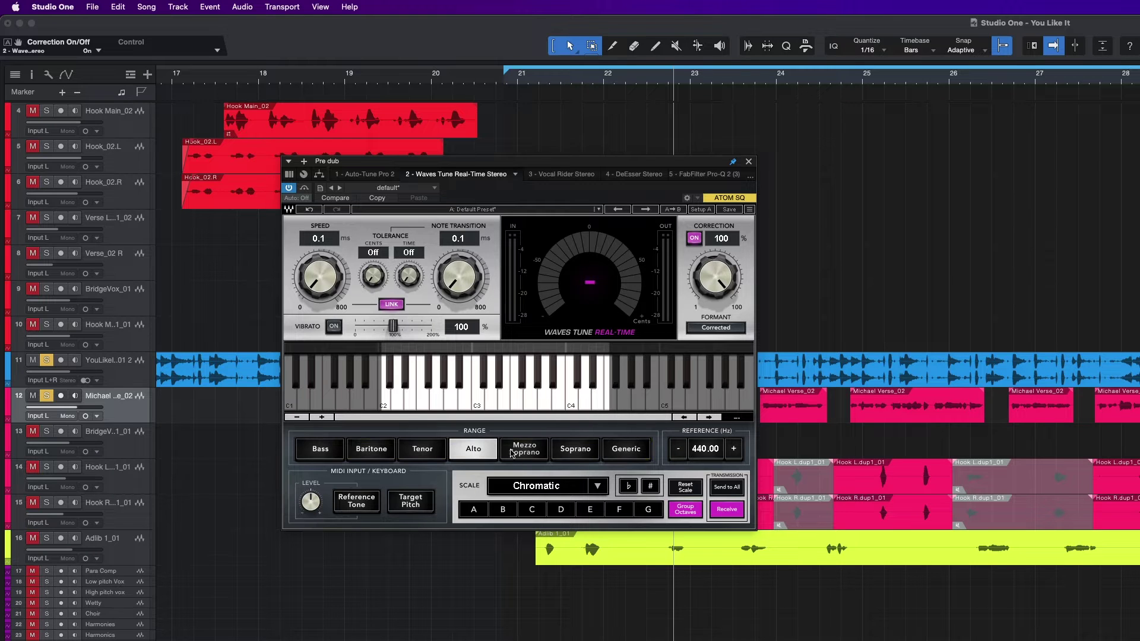
{"action": "left_click", "coordinate": [528, 456]}
{"action": "left_click", "coordinate": [557, 455]}
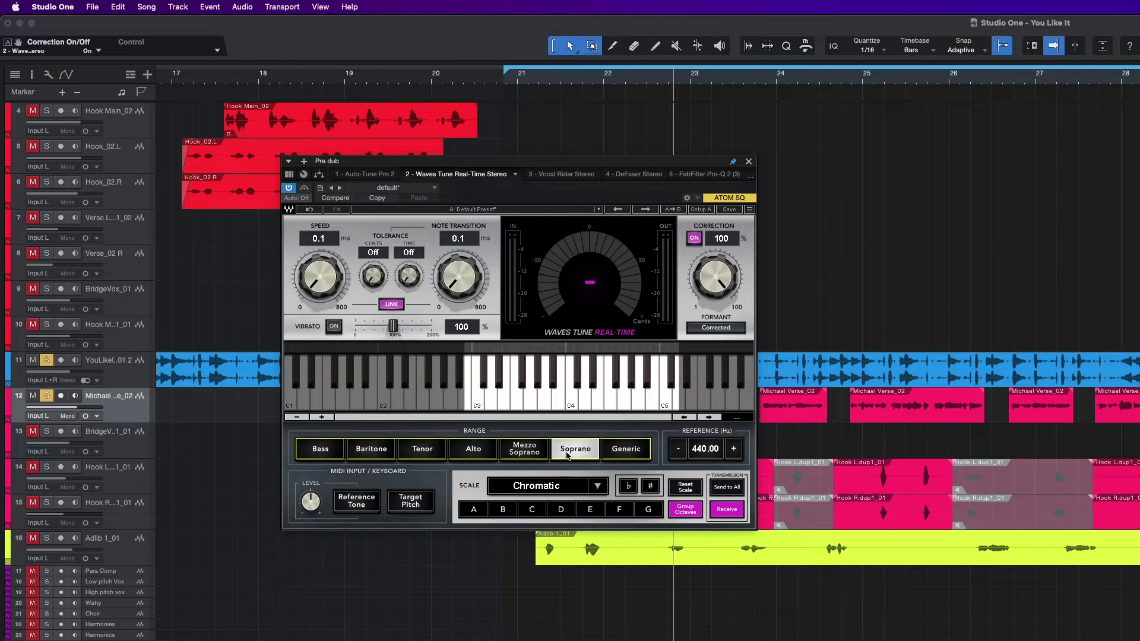
{"action": "left_click", "coordinate": [633, 456]}
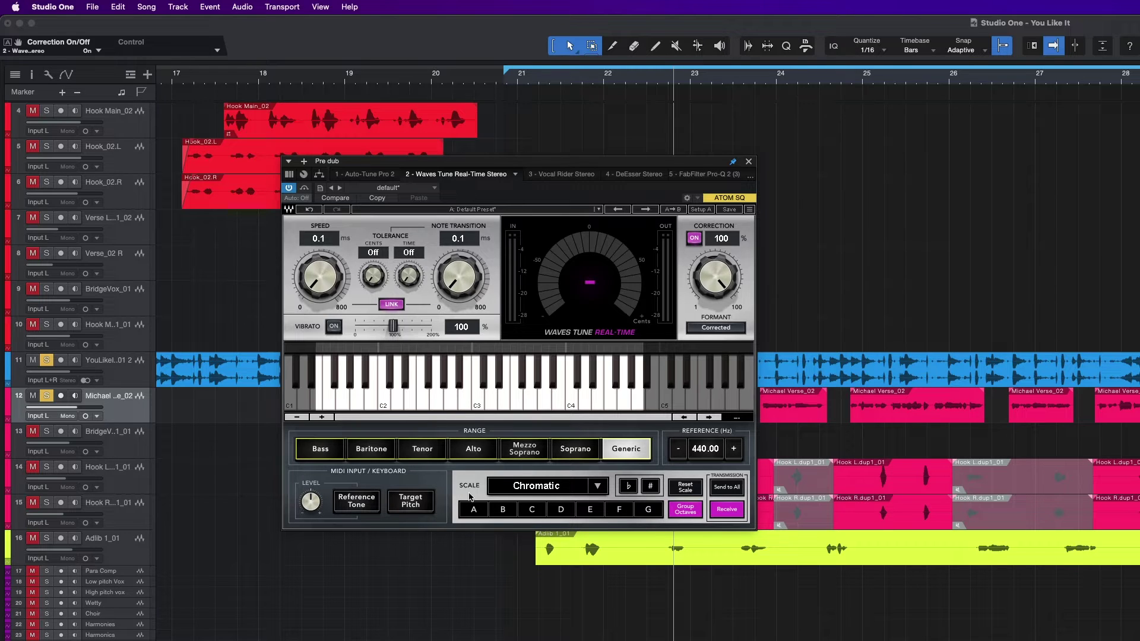
Step: Browse the available scale types and set the scale to Major
{"action": "scroll", "coordinate": [533, 490], "scroll_direction": "down", "scroll_amount": 1}
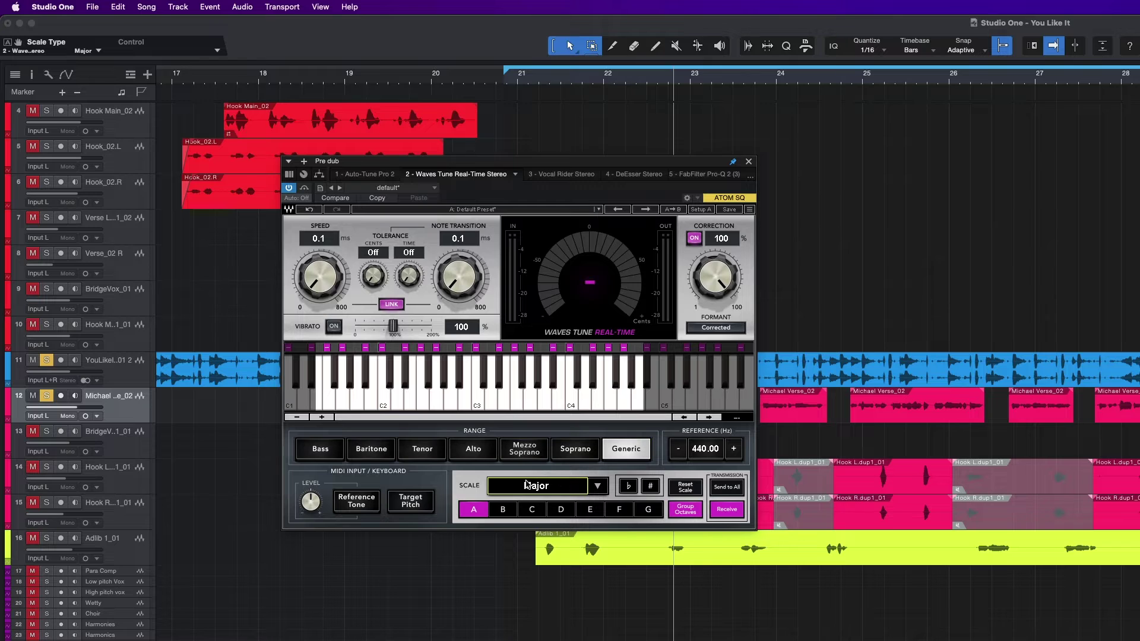
{"action": "scroll", "coordinate": [552, 488], "scroll_direction": "down", "scroll_amount": 1}
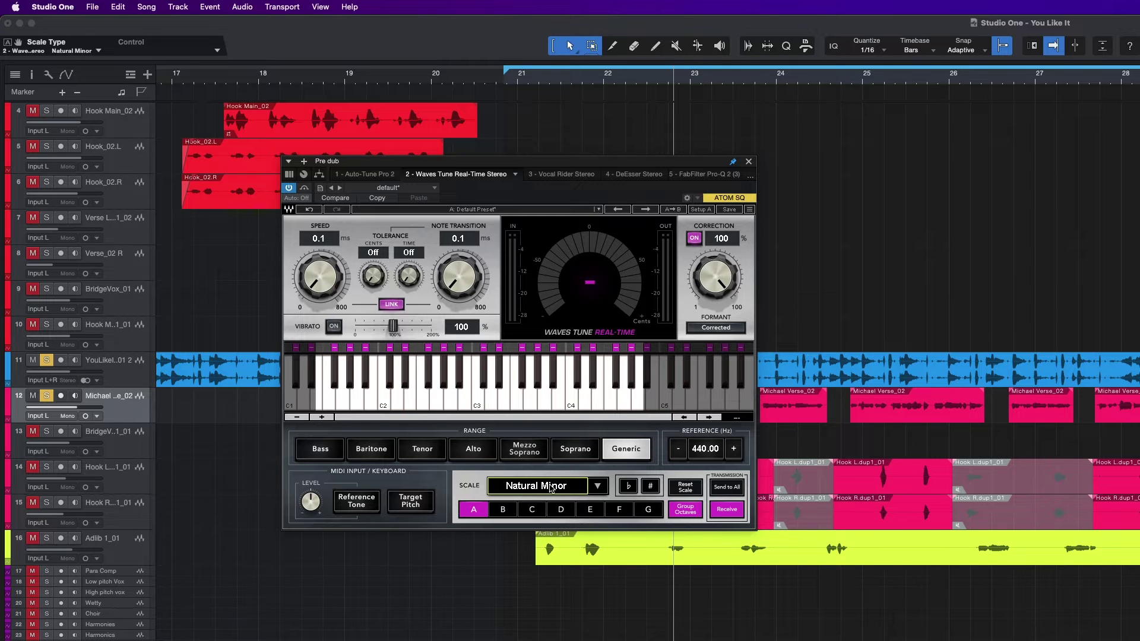
{"action": "left_click", "coordinate": [598, 488]}
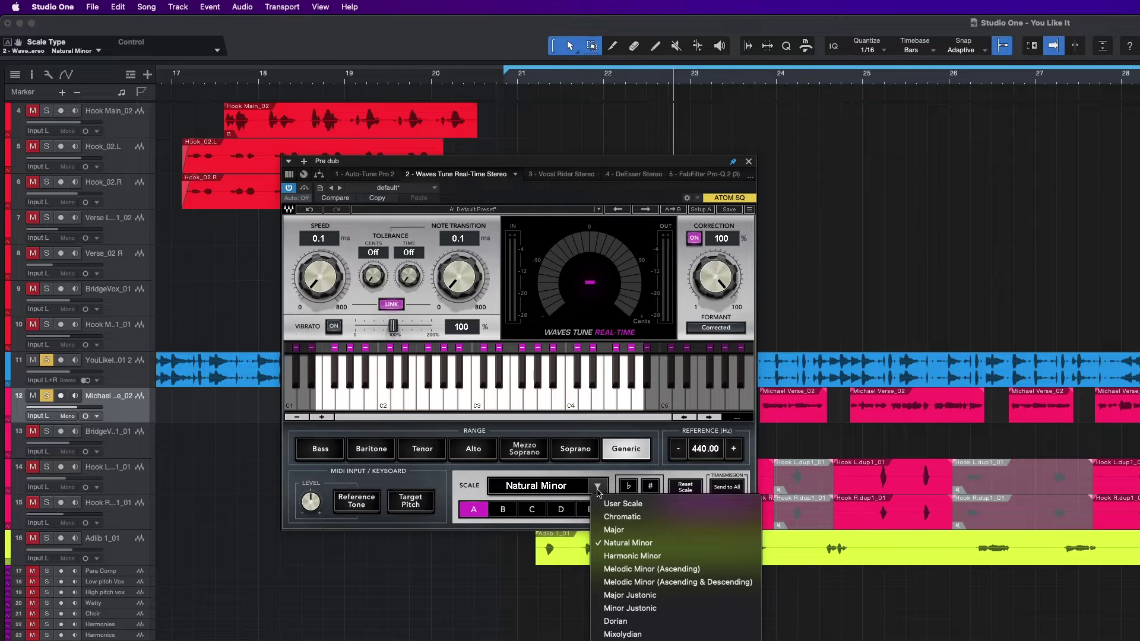
{"action": "scroll", "coordinate": [654, 565], "scroll_direction": "down", "scroll_amount": 5}
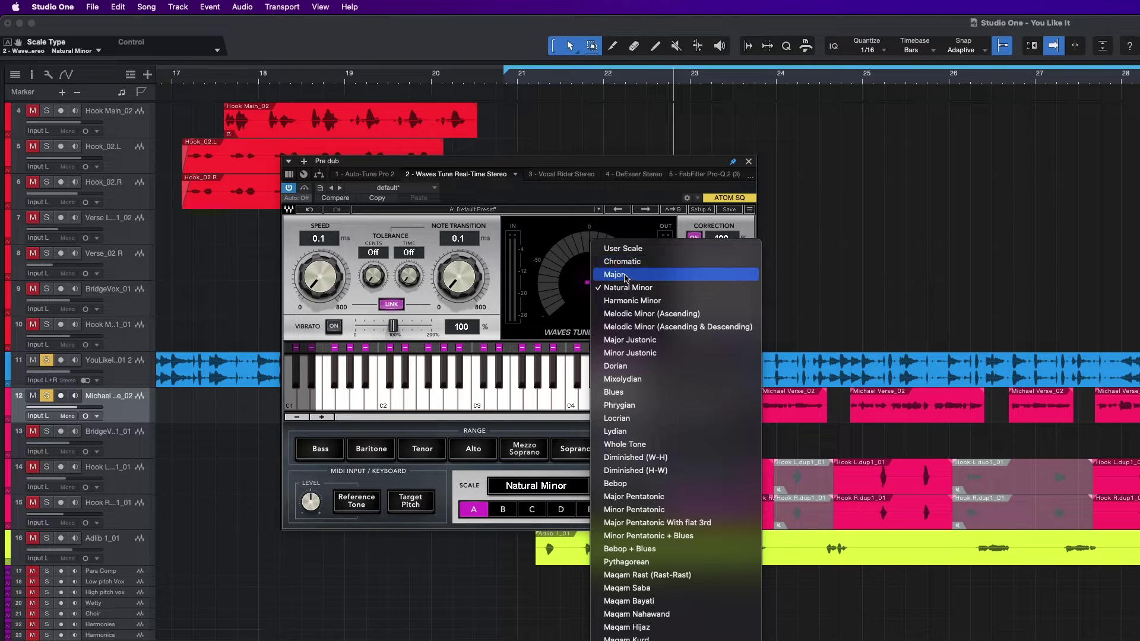
{"action": "left_click", "coordinate": [625, 275]}
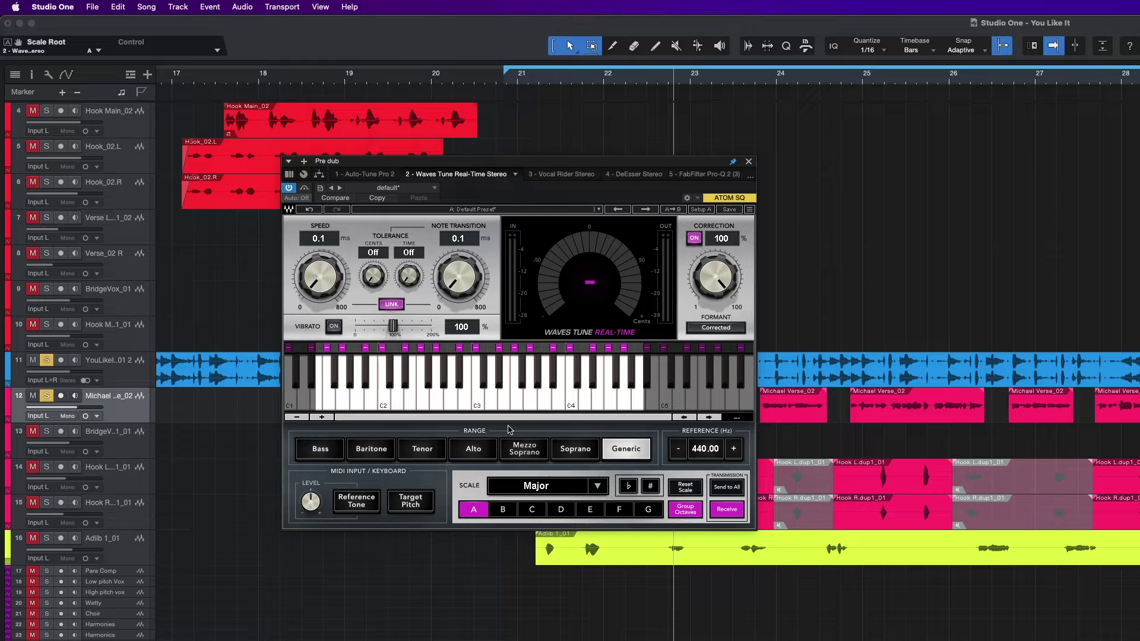
Step: Go through the scale root notes from B to G, leaving the root on G
{"action": "left_click", "coordinate": [501, 511]}
{"action": "left_click", "coordinate": [534, 512]}
{"action": "left_click", "coordinate": [558, 511]}
{"action": "left_click", "coordinate": [592, 512]}
{"action": "left_click", "coordinate": [618, 512]}
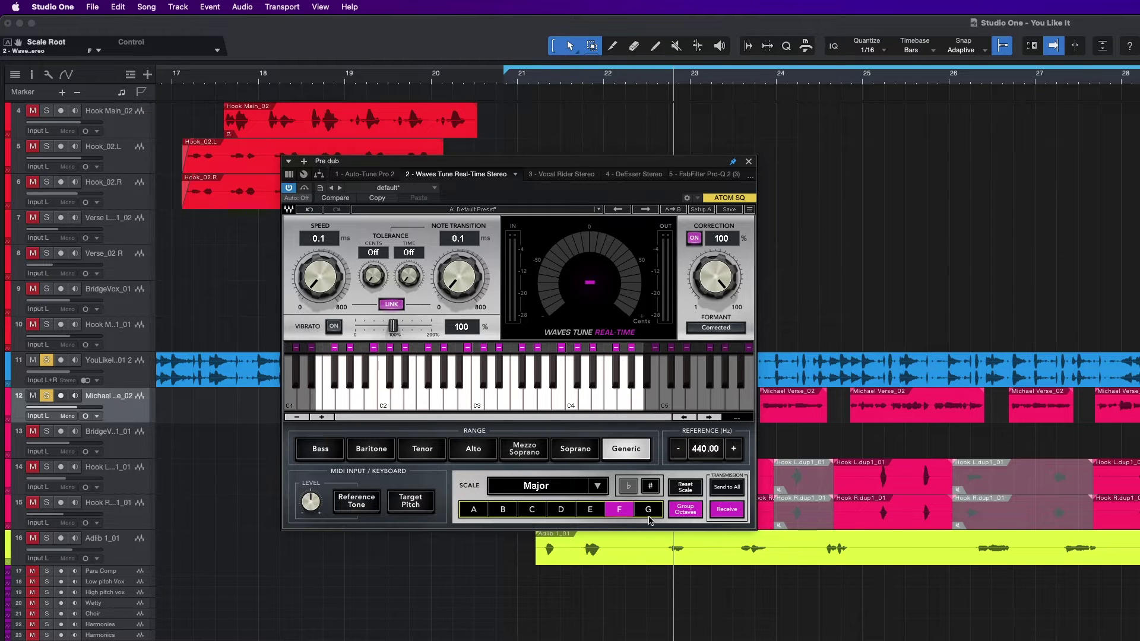
{"action": "left_click", "coordinate": [650, 514]}
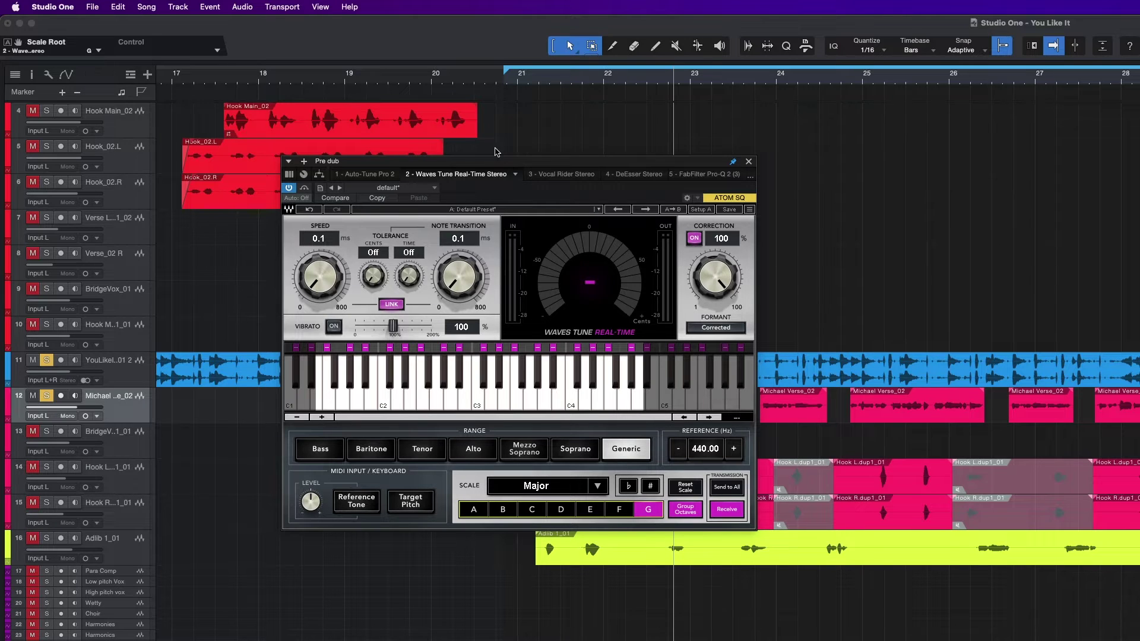
Step: Play the vocal with the pitch-correction plugin bypassed and re-enable its processing
{"action": "left_click_drag", "start_coordinate": [505, 162], "coordinate": [469, 160]}
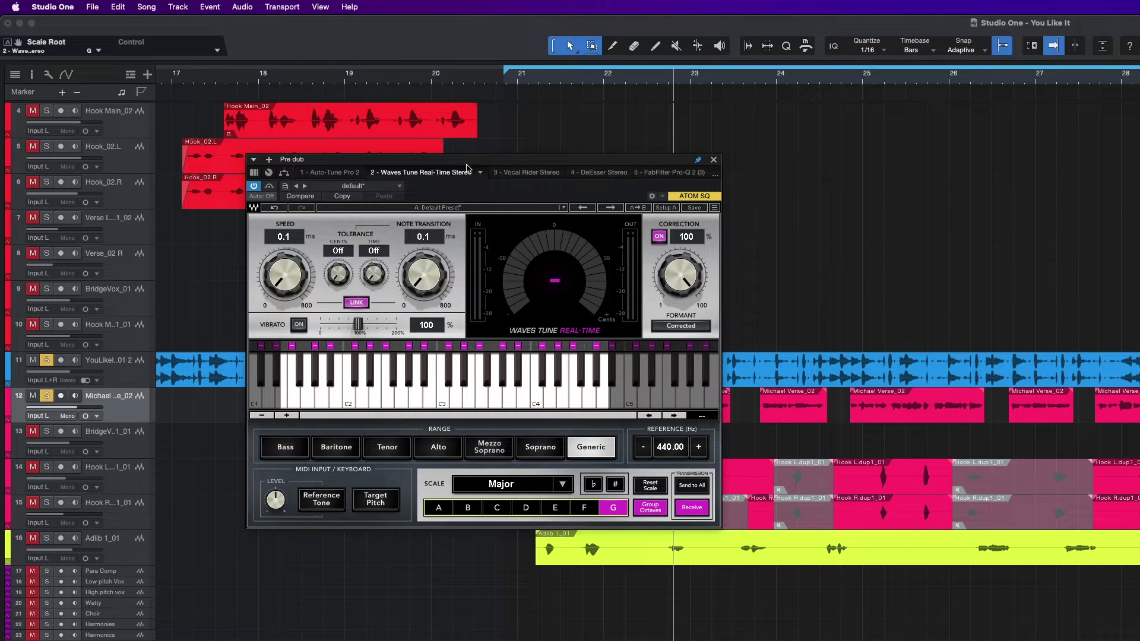
{"action": "left_click", "coordinate": [269, 187]}
{"action": "key", "text": "space"}
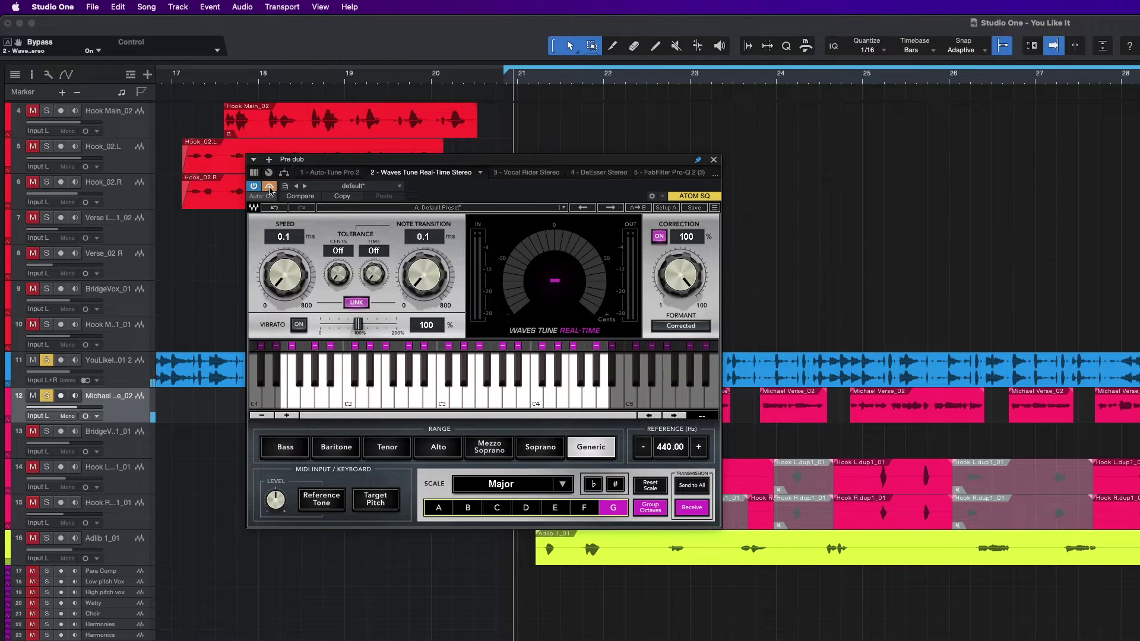
{"action": "left_click", "coordinate": [269, 187]}
Step: Set the vocal range to Alto and the scale to C# Harmonic Minor
{"action": "left_click", "coordinate": [444, 454]}
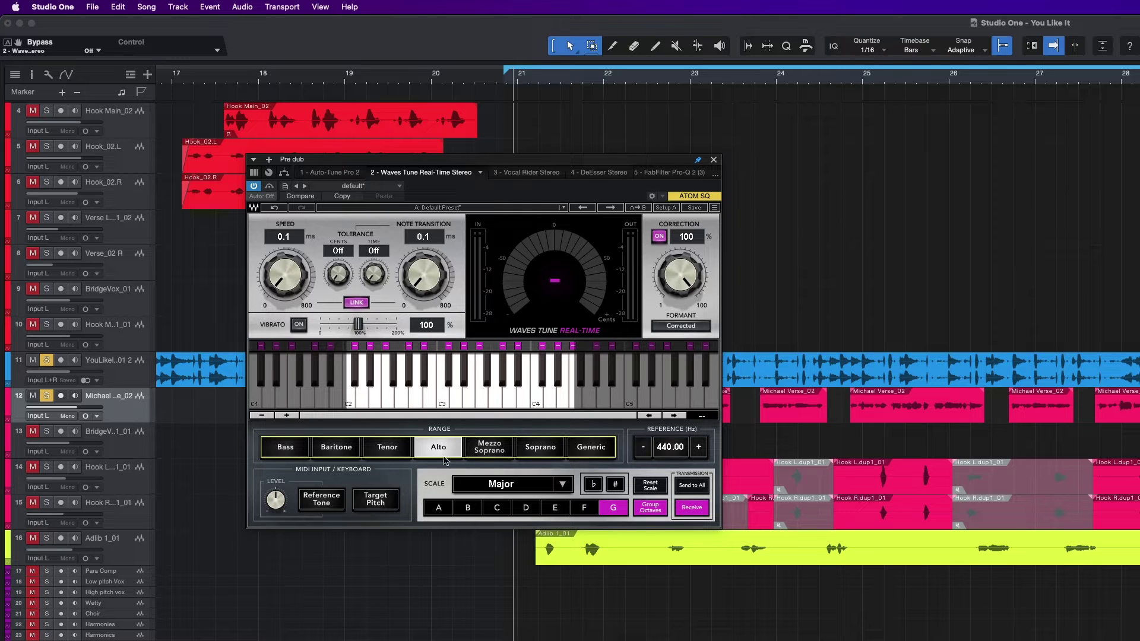
{"action": "left_click", "coordinate": [498, 508]}
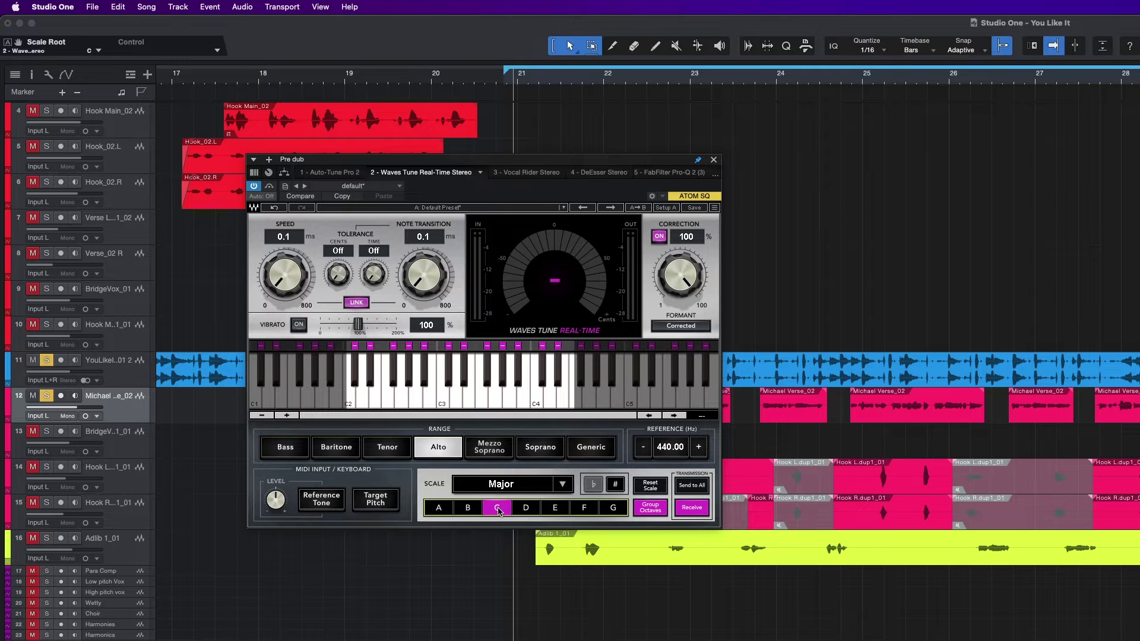
{"action": "left_click", "coordinate": [616, 486]}
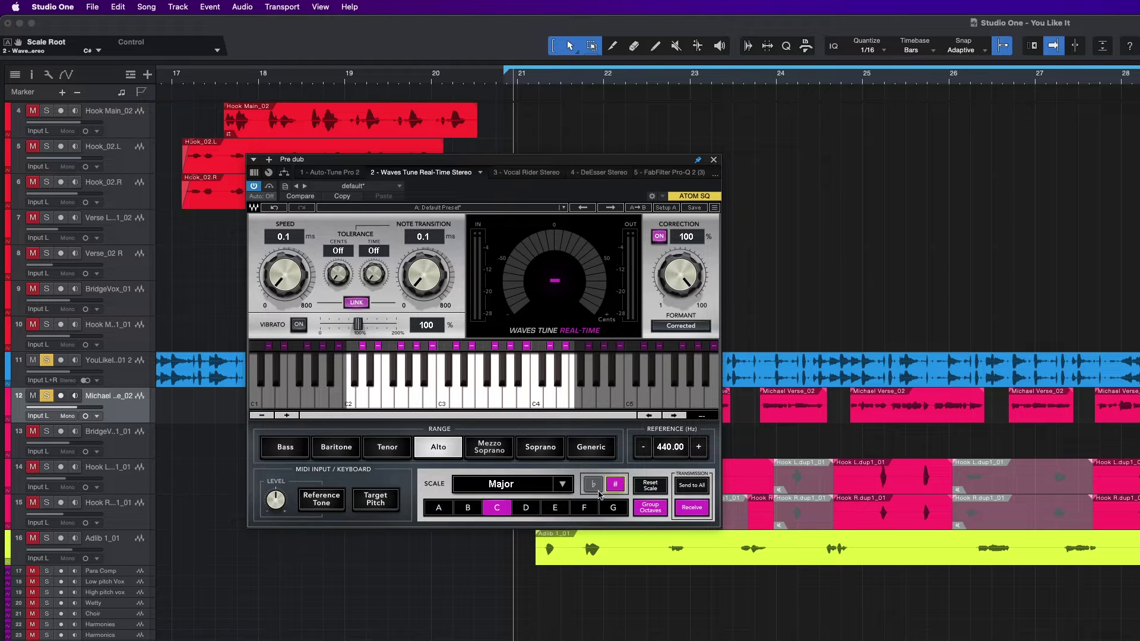
{"action": "left_click", "coordinate": [561, 486]}
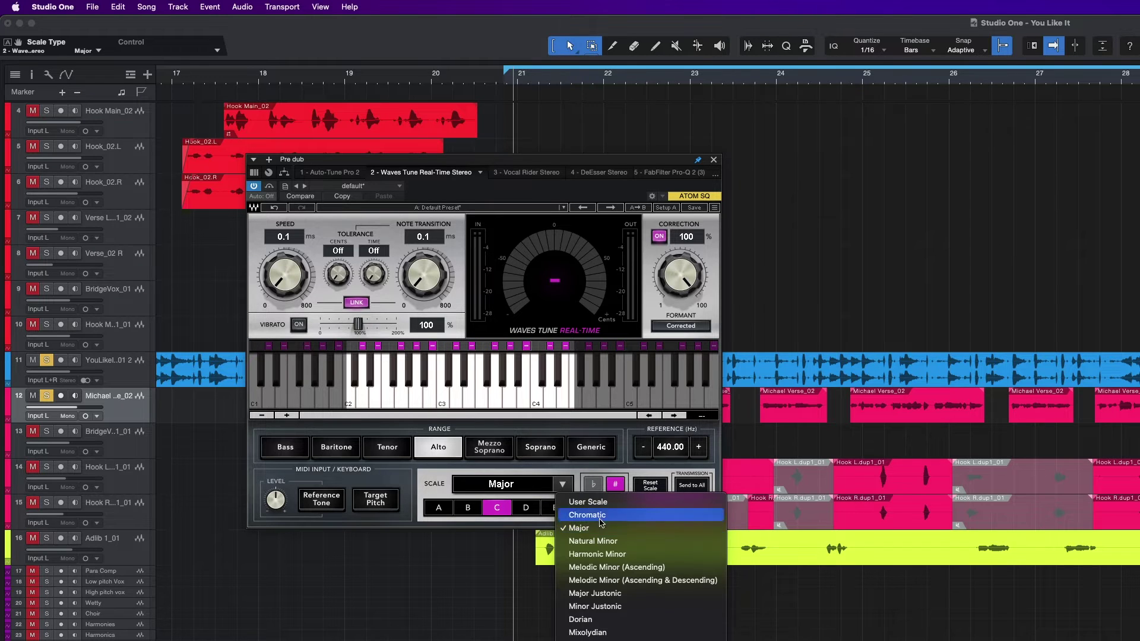
{"action": "left_click", "coordinate": [620, 556]}
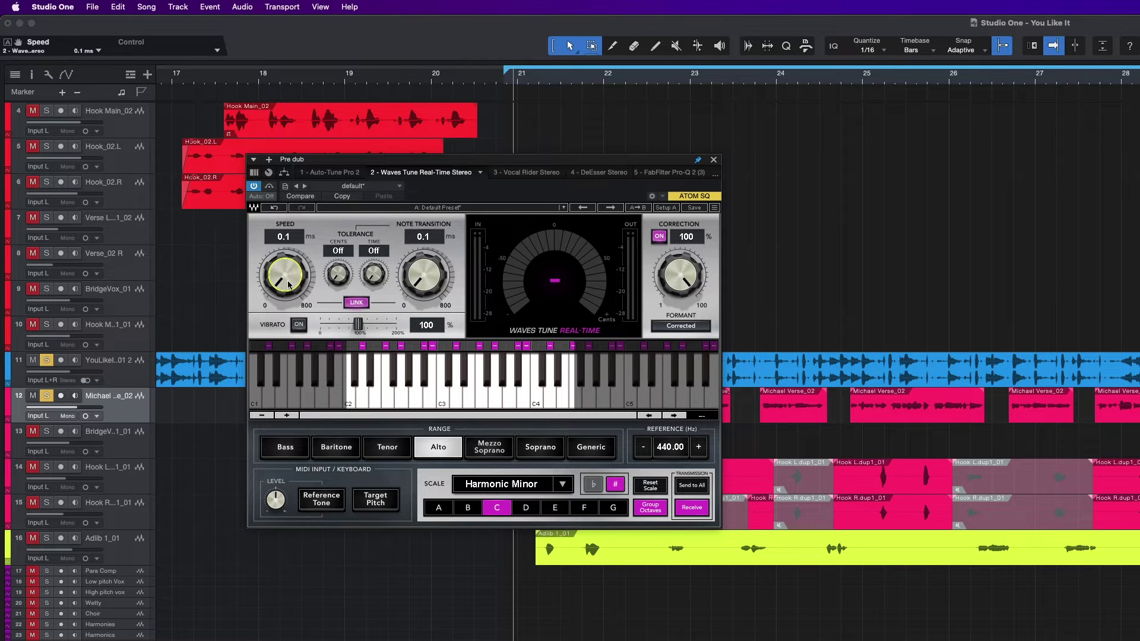
Step: Play the tuned vocal and raise the linked Speed and Note Transition to 10.1 ms
{"action": "key", "text": "space"}
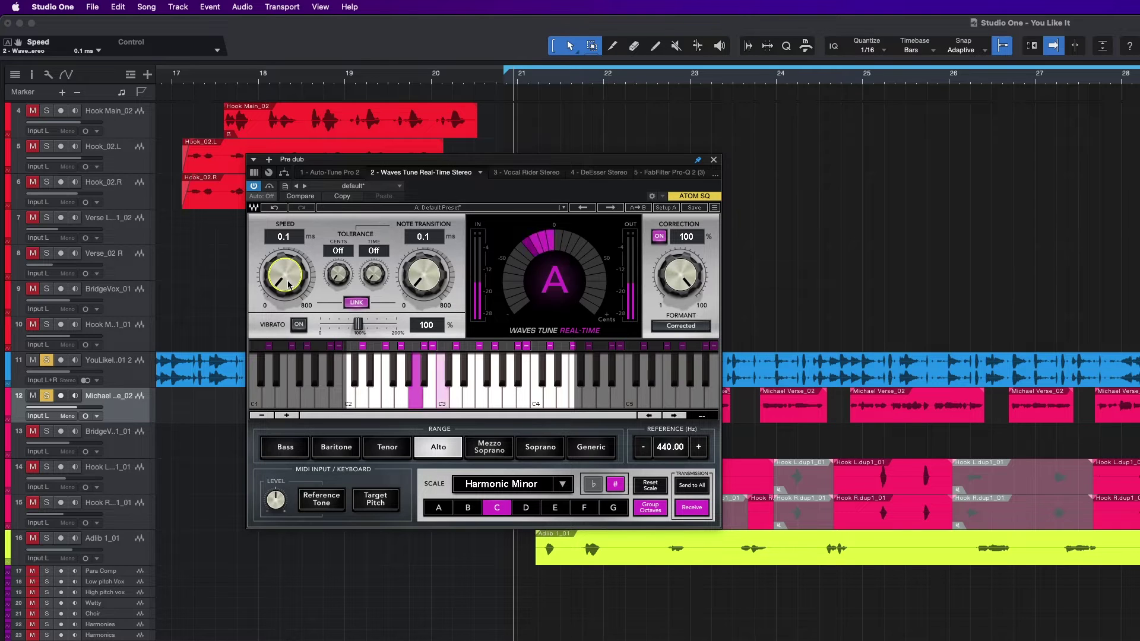
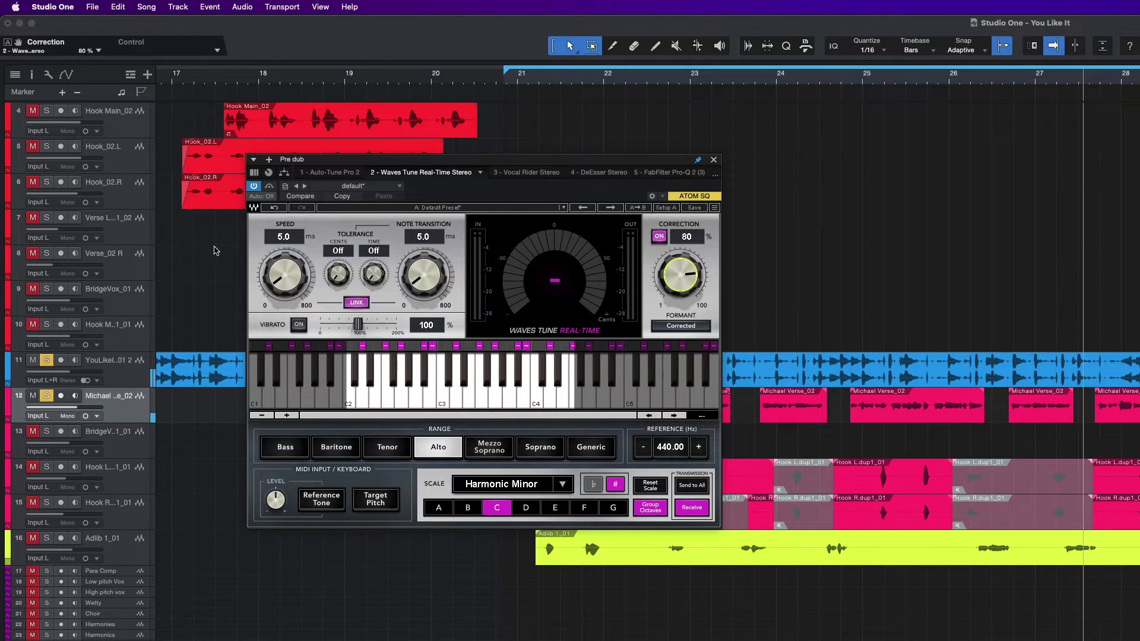
{"action": "left_click_drag", "start_coordinate": [284, 275], "coordinate": [284, 267]}
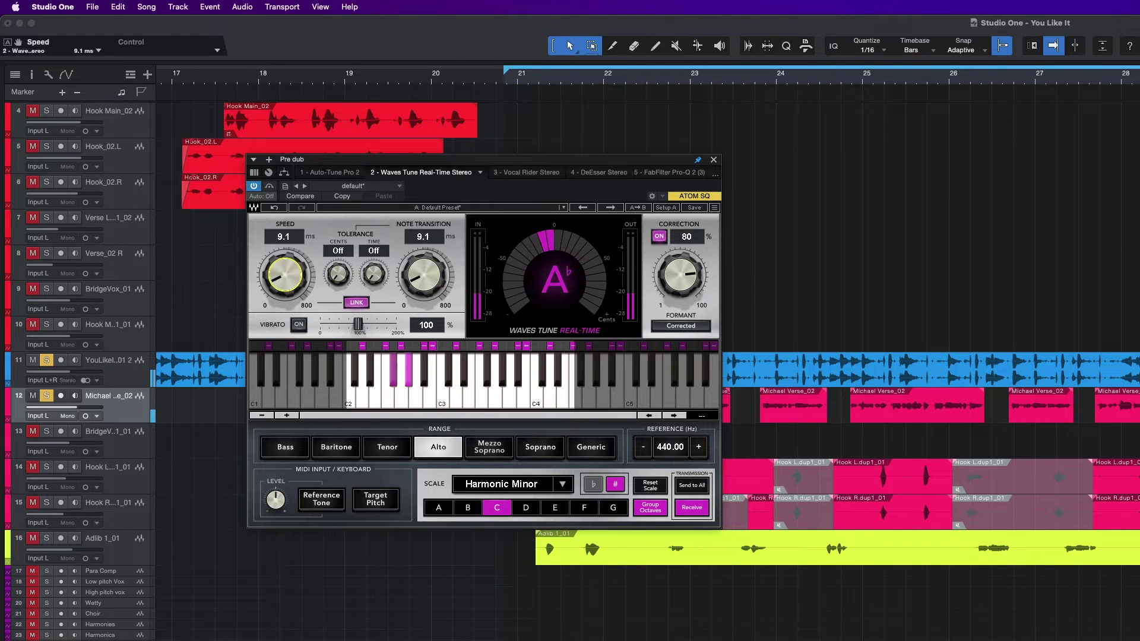
{"action": "left_click_drag", "start_coordinate": [284, 266], "coordinate": [285, 266]}
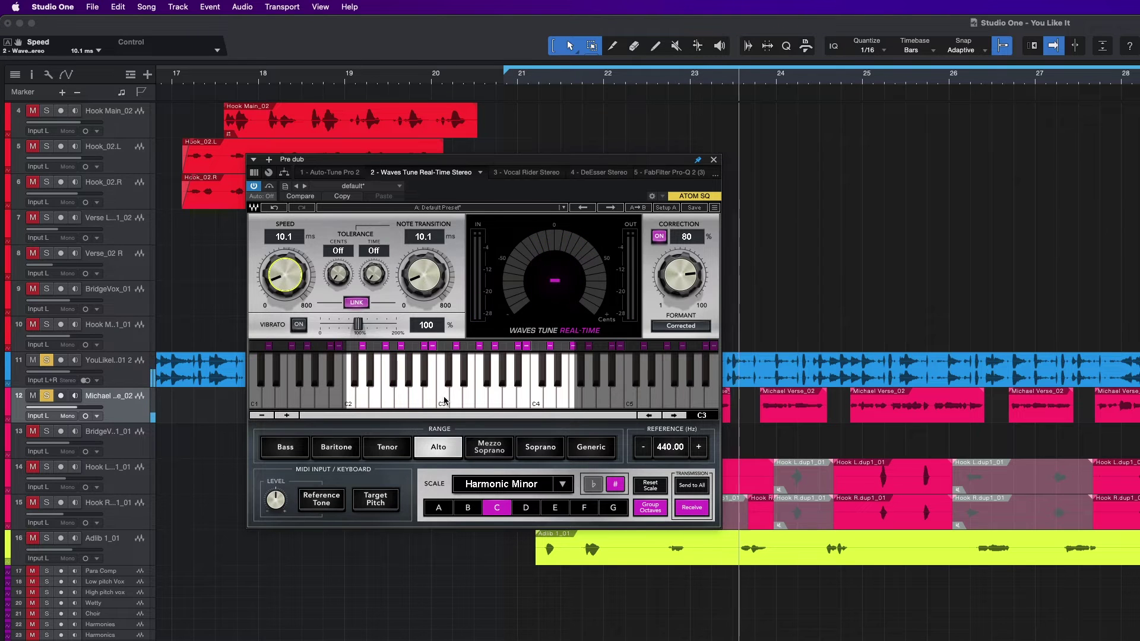
Step: Set the vocal range to Generic after trying Soprano, and change the scale type to Natural Minor
{"action": "left_click", "coordinate": [528, 445]}
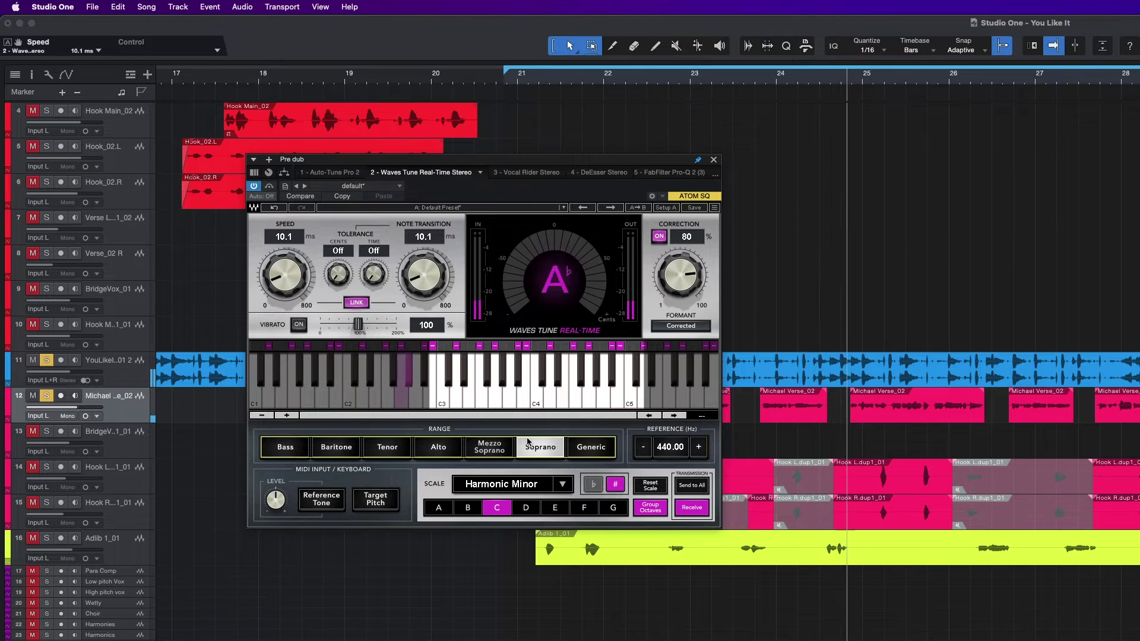
{"action": "left_click", "coordinate": [605, 449]}
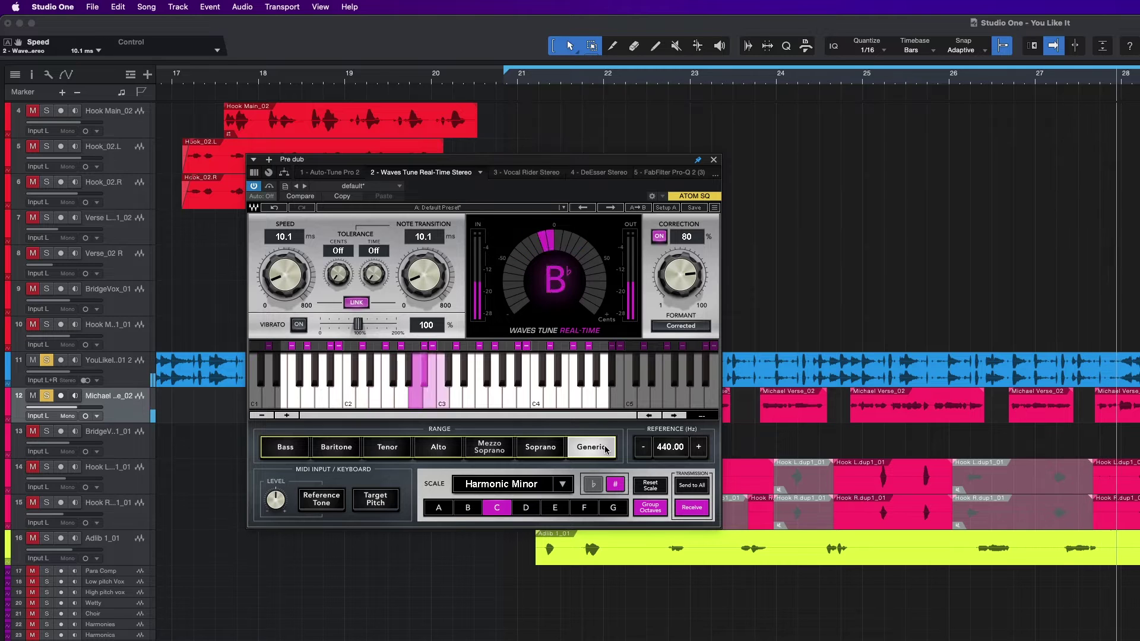
{"action": "left_click", "coordinate": [566, 486]}
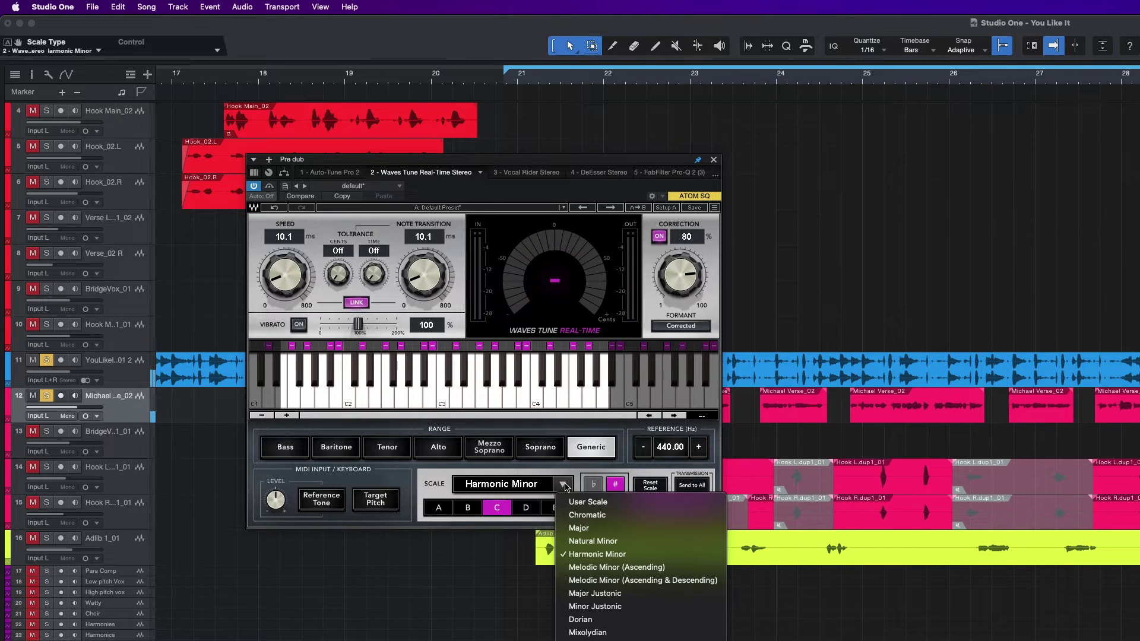
{"action": "left_click", "coordinate": [614, 541]}
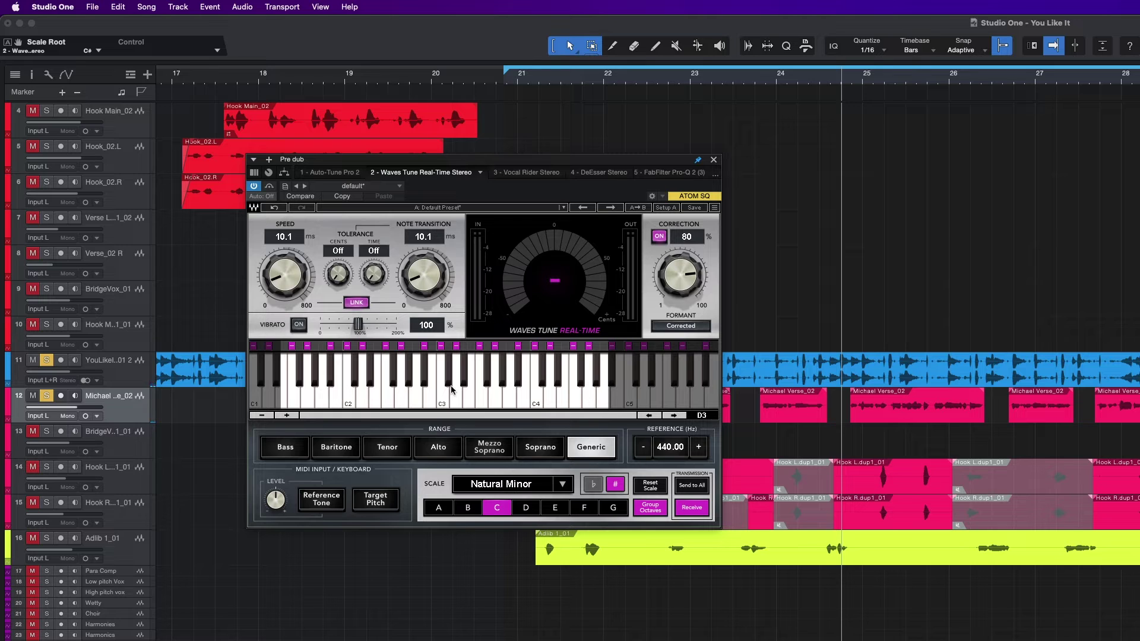
{"action": "left_click", "coordinate": [564, 485]}
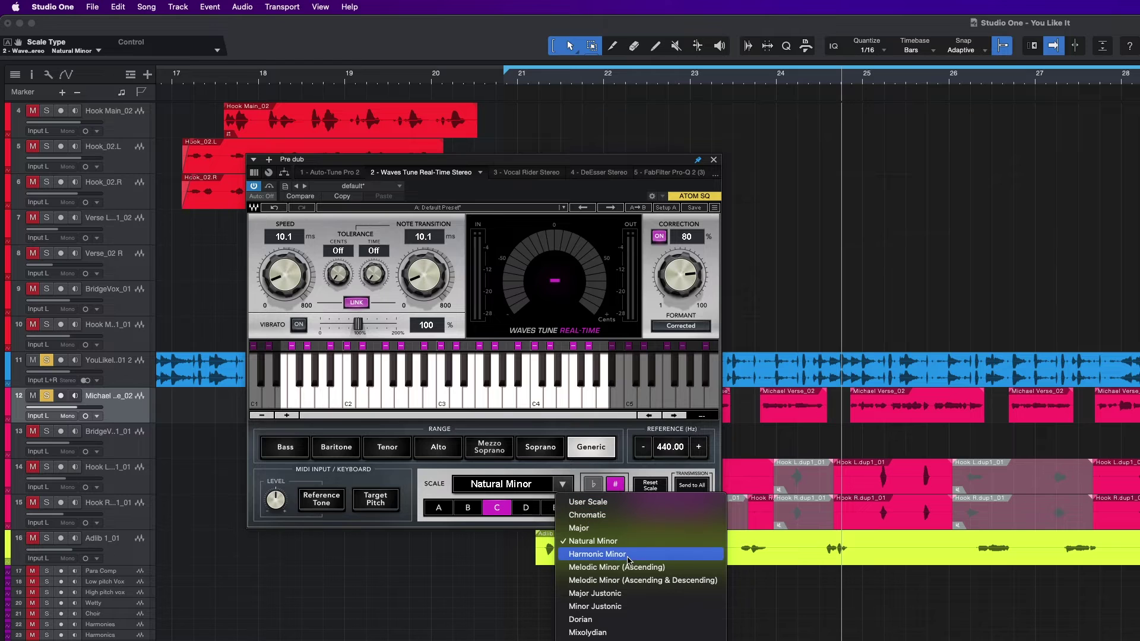
{"action": "left_click", "coordinate": [603, 542]}
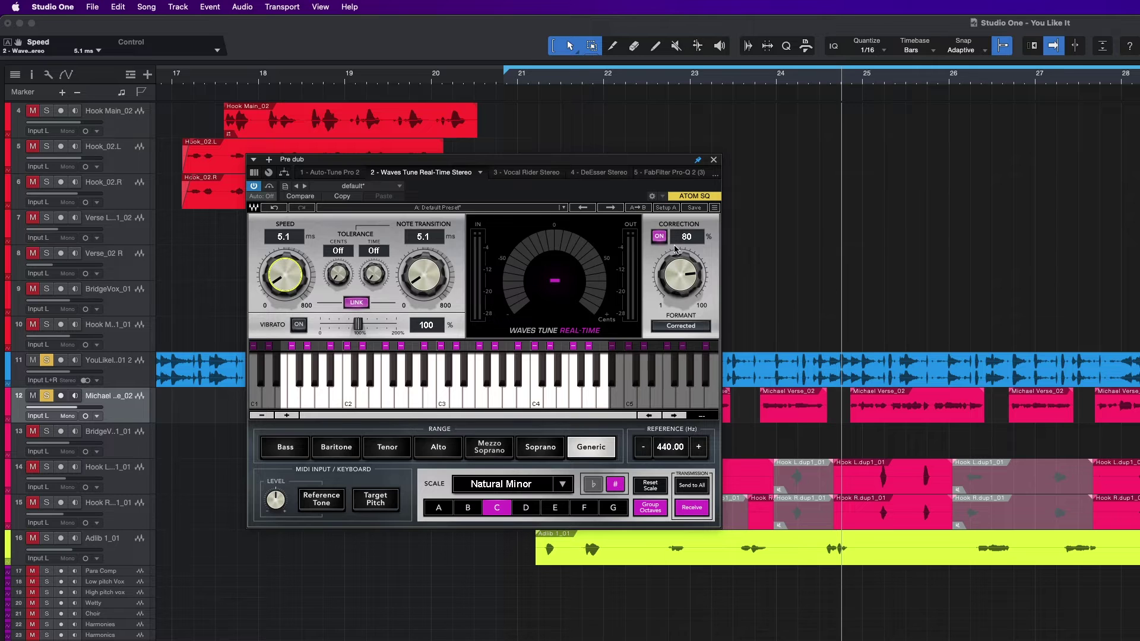
Step: Play the vocal while lowering Note Transition to 50 ms and further down to 5.1 ms
{"action": "key", "text": "KP_Subtract"}
{"action": "key", "text": "space"}
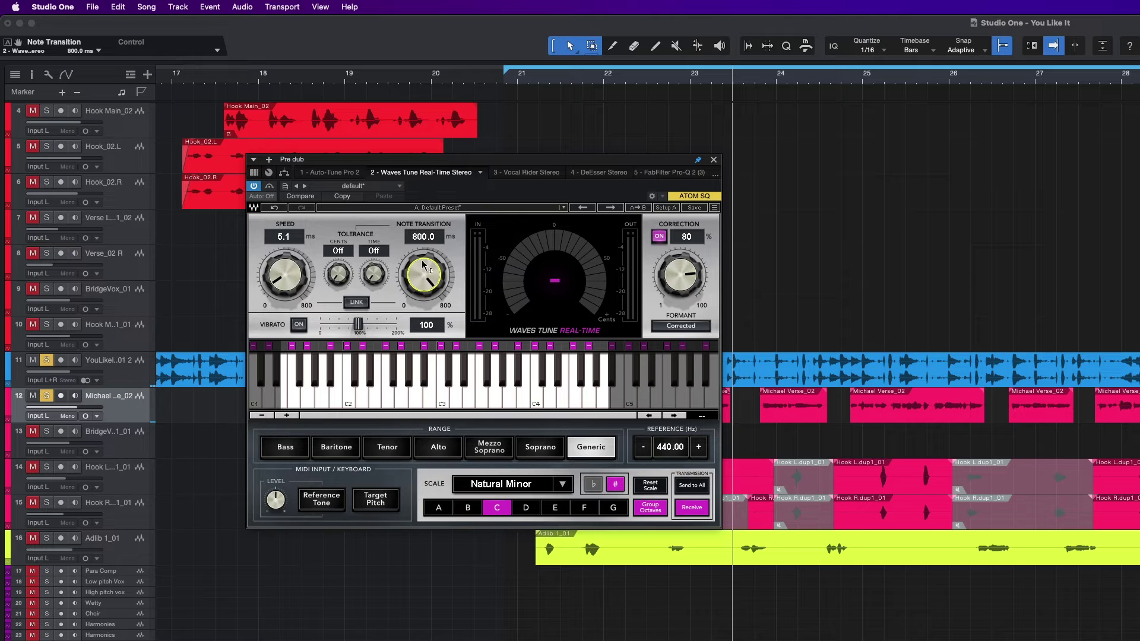
{"action": "left_click_drag", "start_coordinate": [424, 275], "coordinate": [424, 315]}
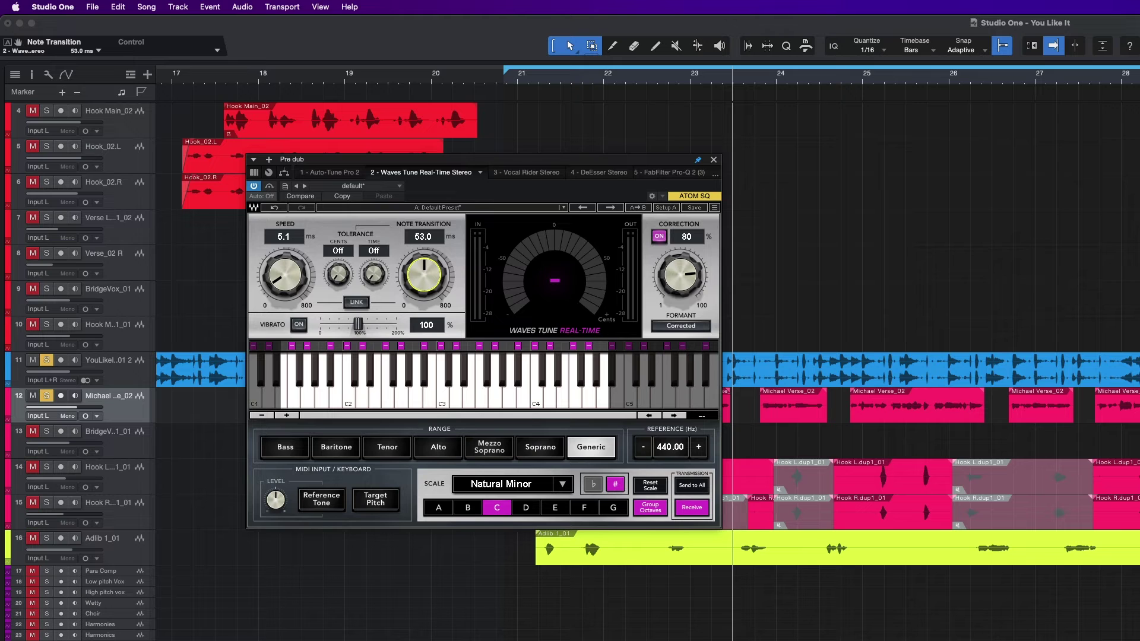
{"action": "left_click_drag", "start_coordinate": [425, 268], "coordinate": [425, 273]}
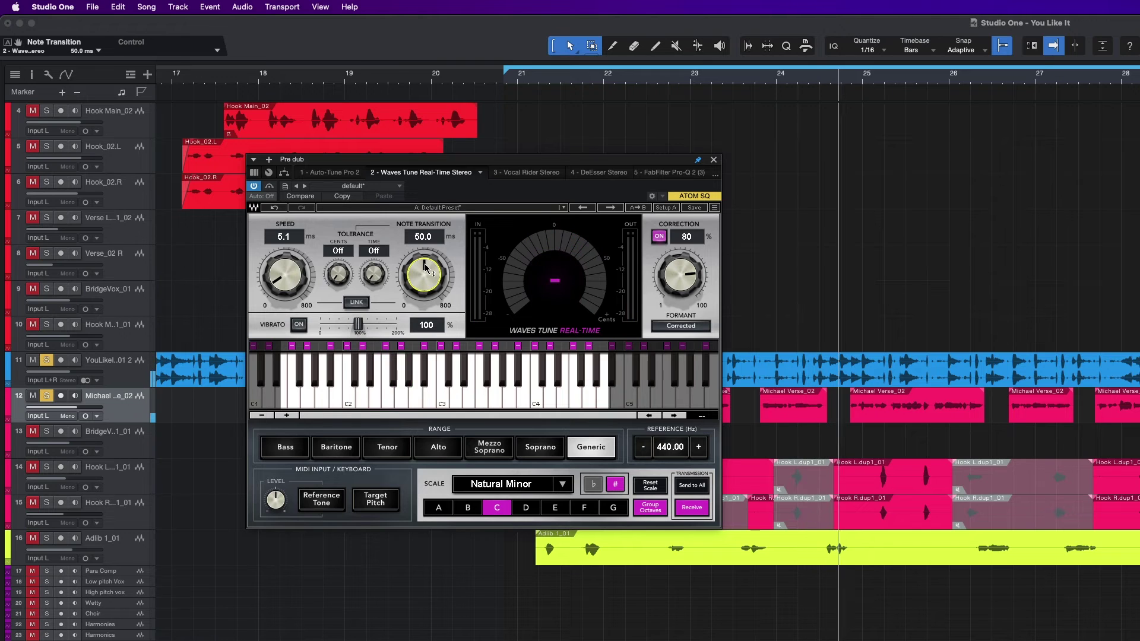
{"action": "left_click_drag", "start_coordinate": [425, 272], "coordinate": [425, 285]}
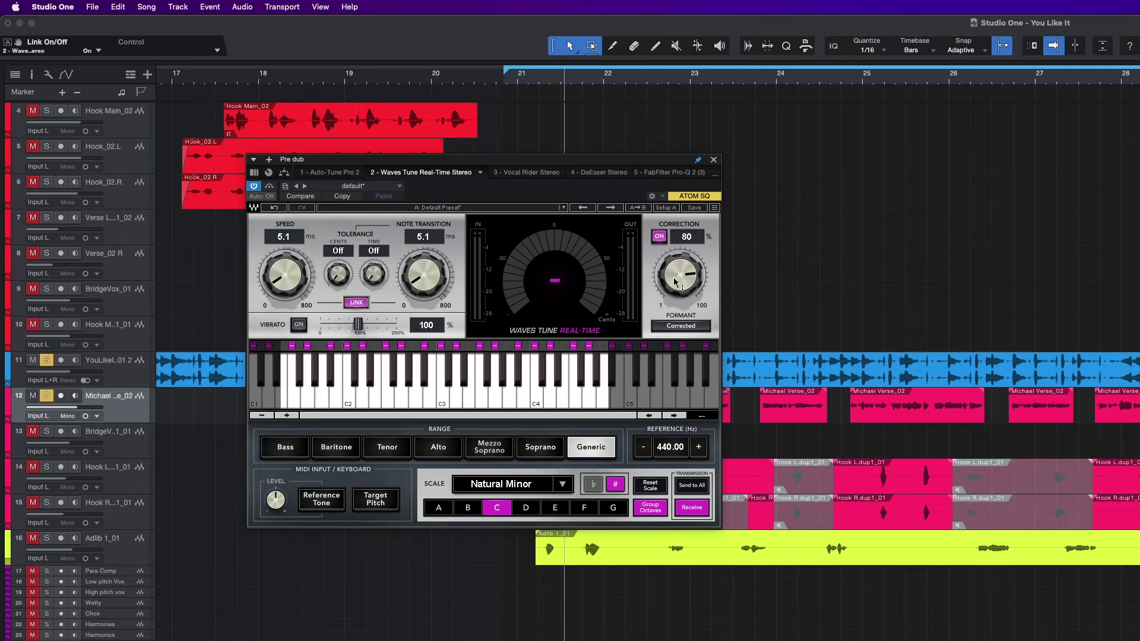
Step: Reduce Correction to 50% and play the vocal with the plugin bypassed for comparison
{"action": "scroll", "coordinate": [675, 282], "scroll_direction": "down", "scroll_amount": 5}
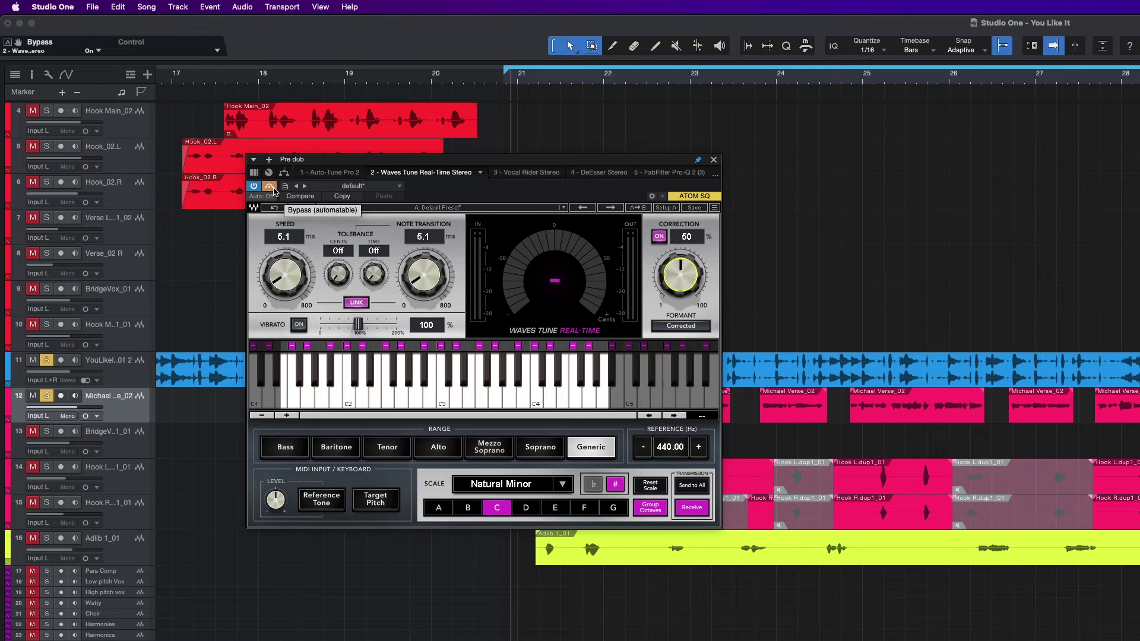
{"action": "key", "text": "space"}
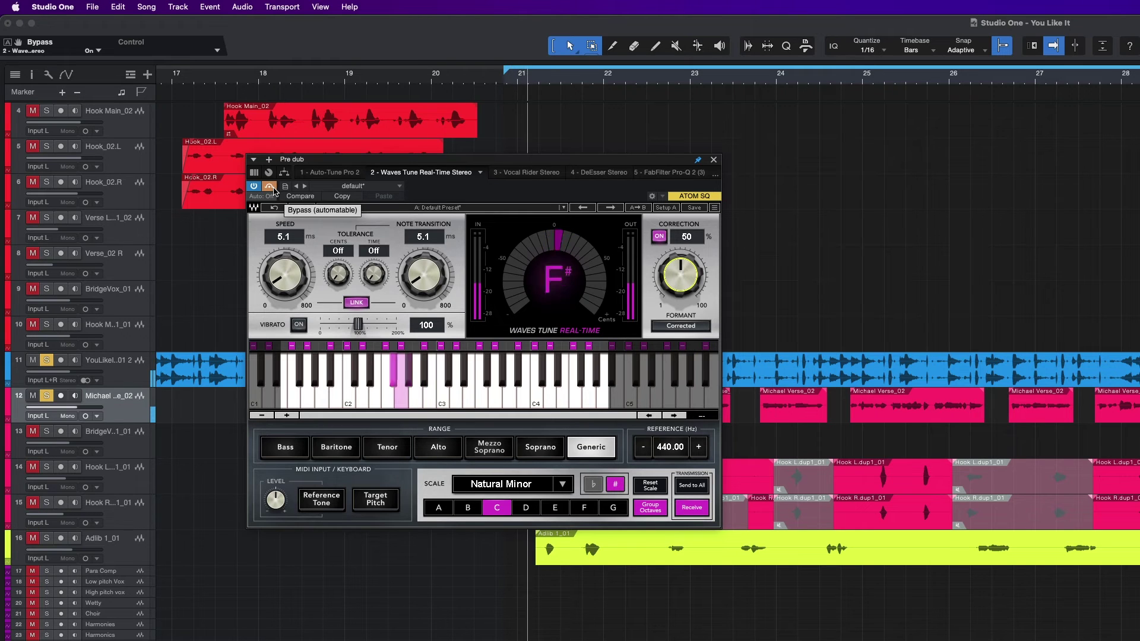